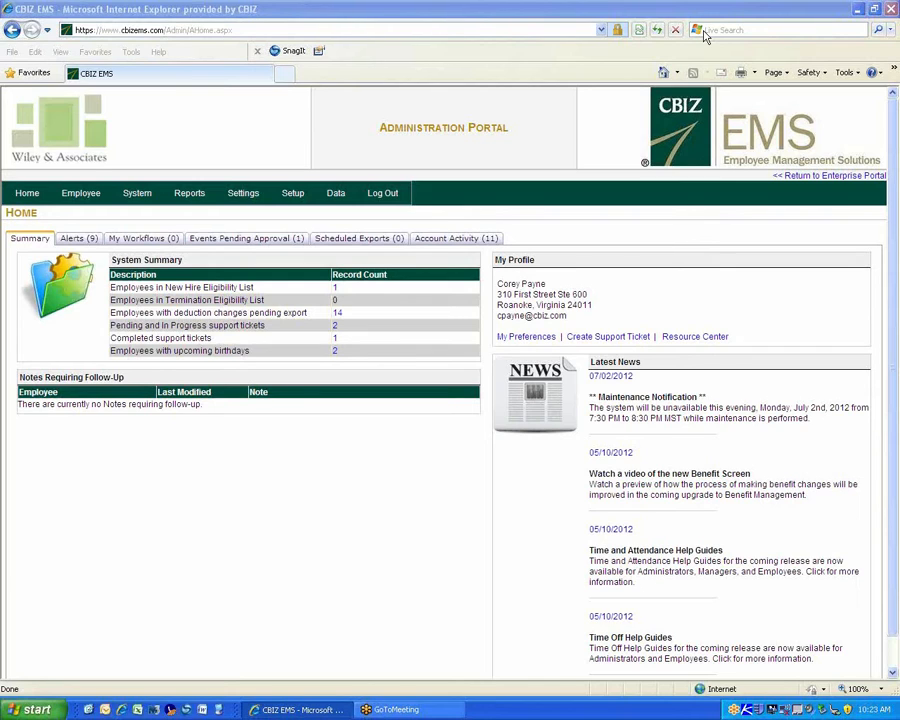
- Open the recruiting portal configuration within the Applicant Tracking settings
click(237, 198)
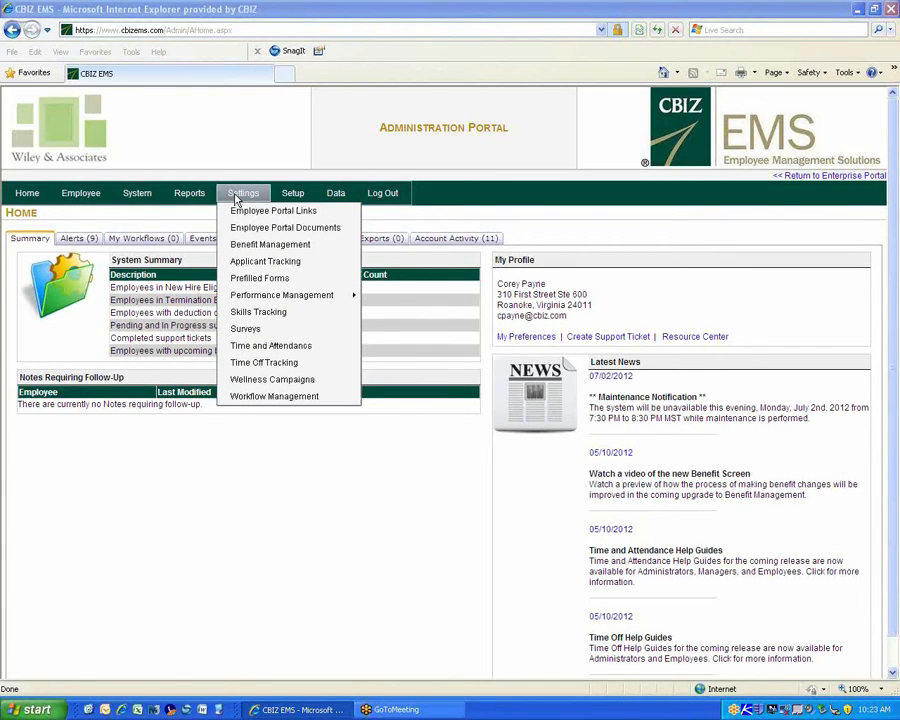
click(256, 263)
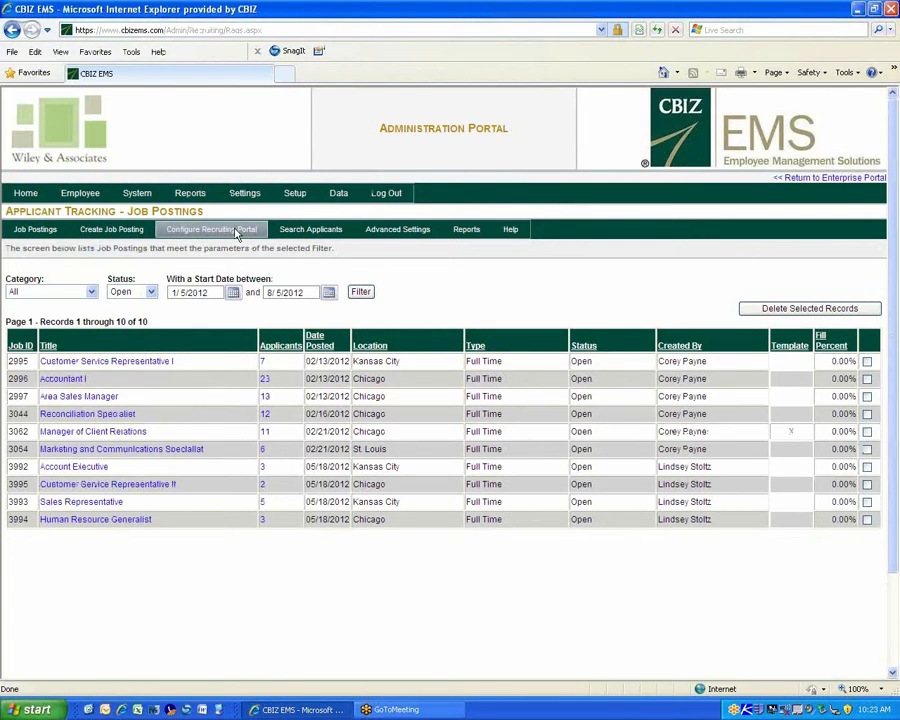
click(233, 231)
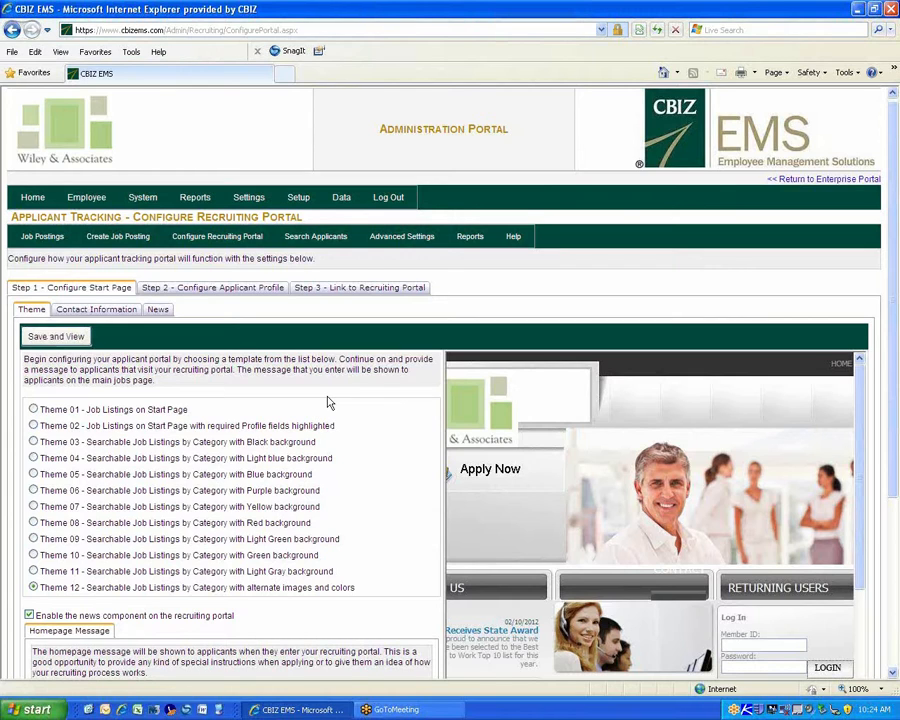
- Review the start page's theme choices and homepage message alongside the portal preview
scroll(328, 400, down, 3)
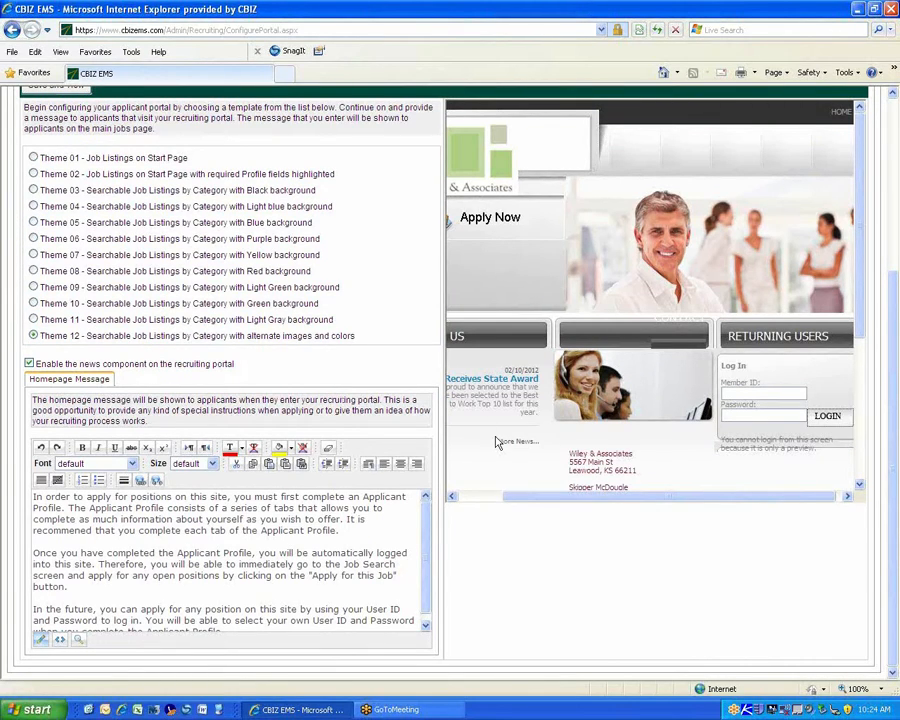
drag(522, 497, 466, 500)
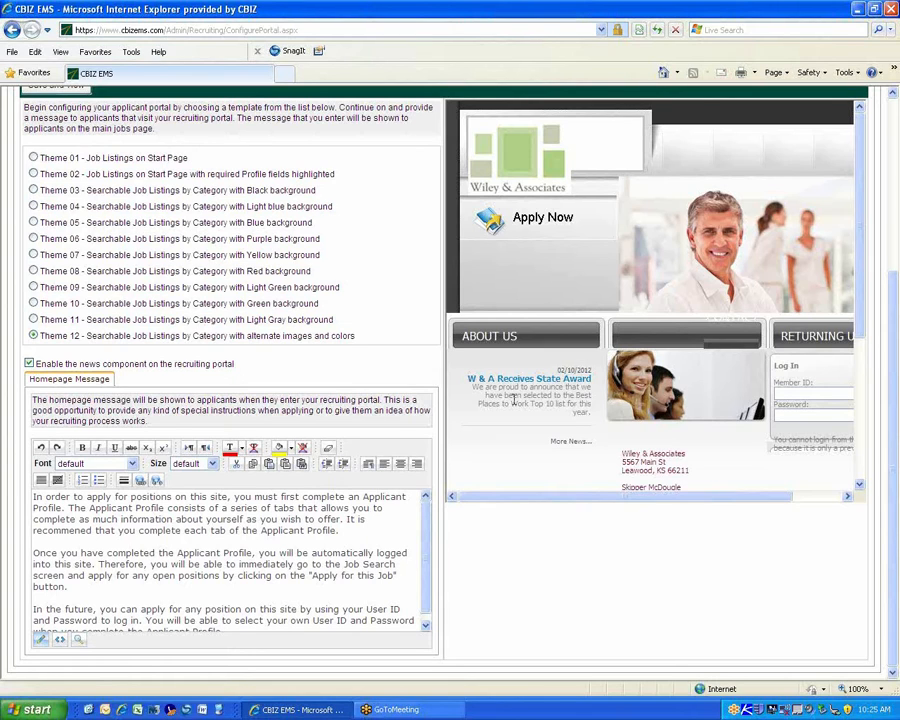
scroll(516, 380, up, 4)
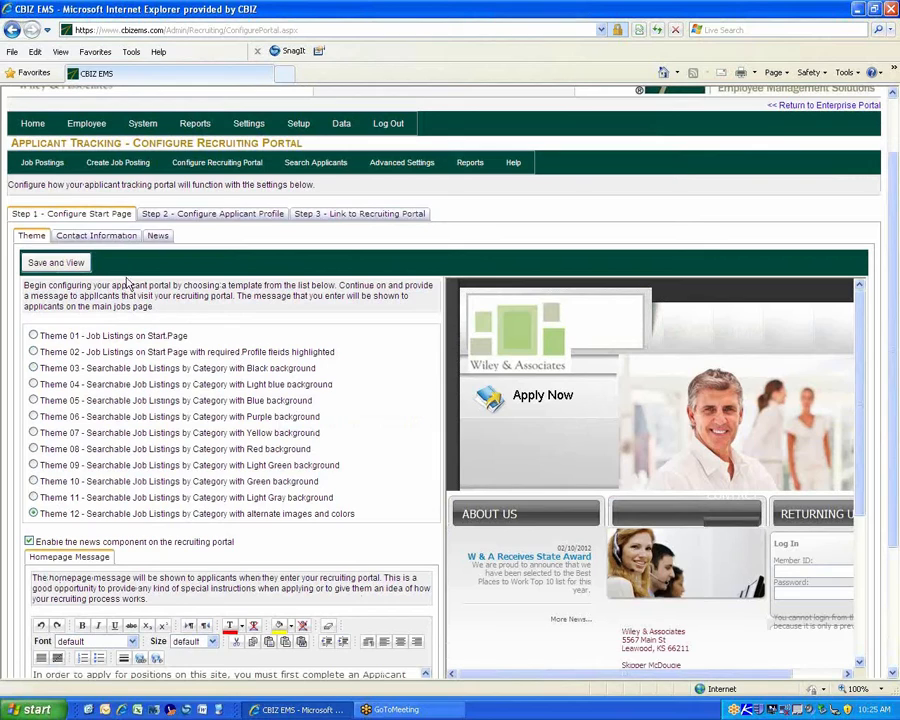
- Review the start page's contact information and its news headline settings, selecting the existing W & A Receives State Award headline
click(91, 235)
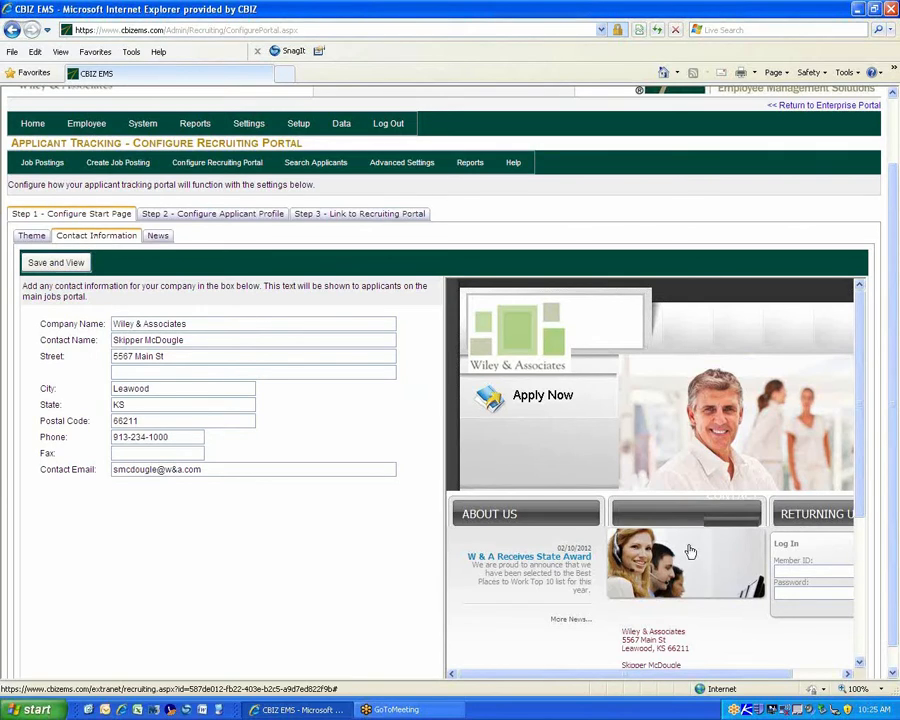
scroll(704, 626, down, 3)
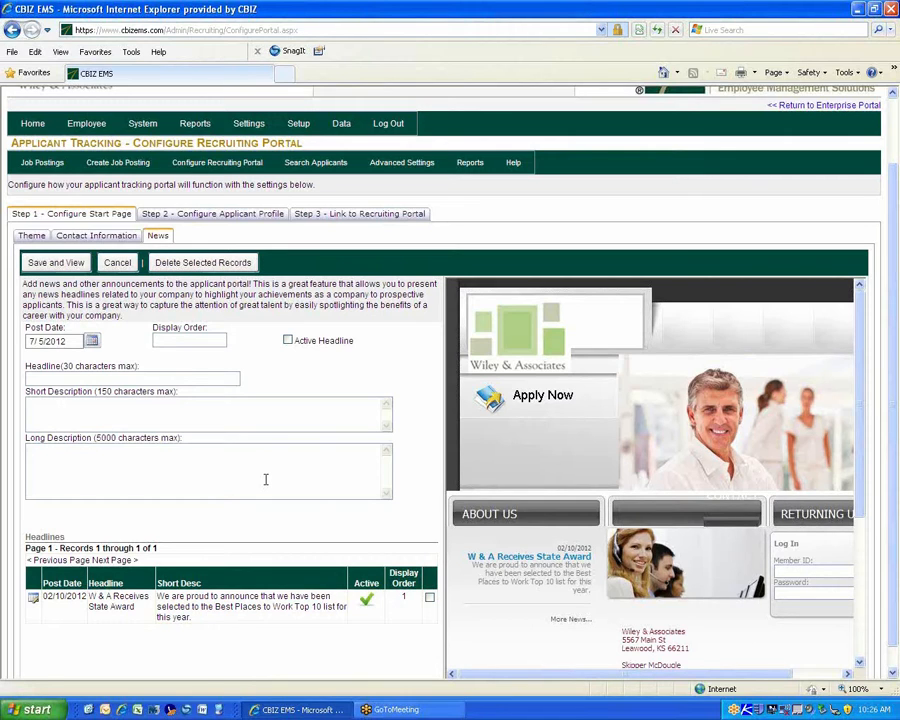
scroll(315, 508, down, 1)
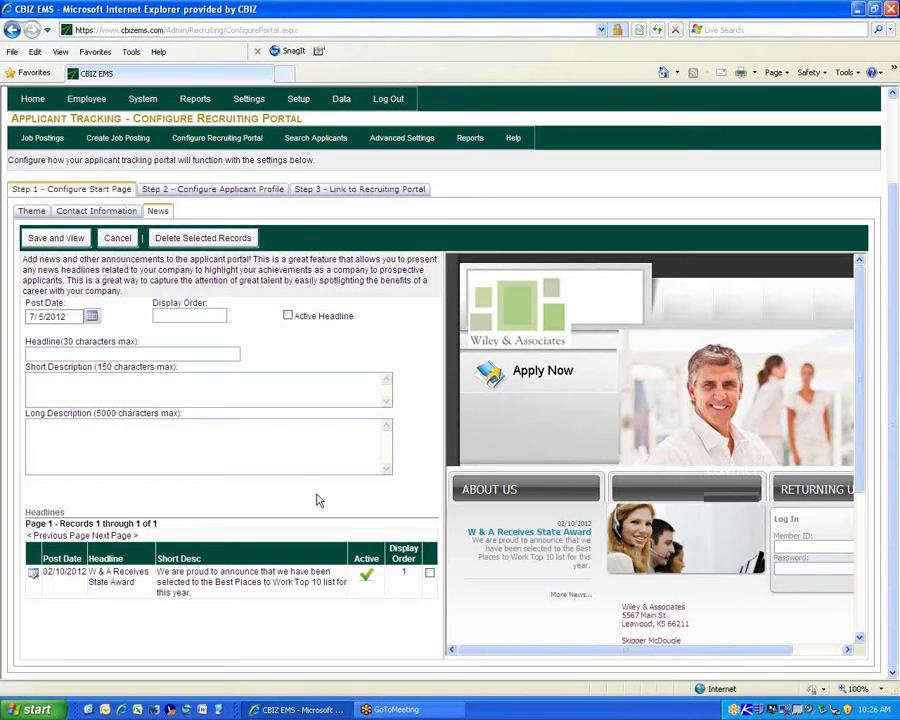
click(429, 573)
- In the applicant profile configuration, change the Personal Info tab's display name to Demographics
click(209, 191)
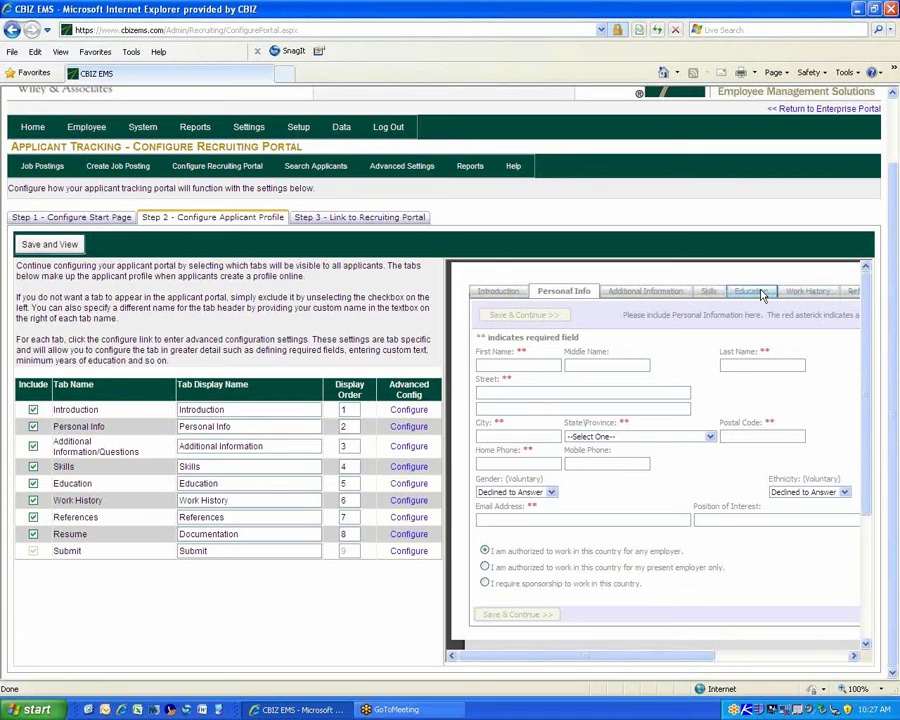
click(562, 292)
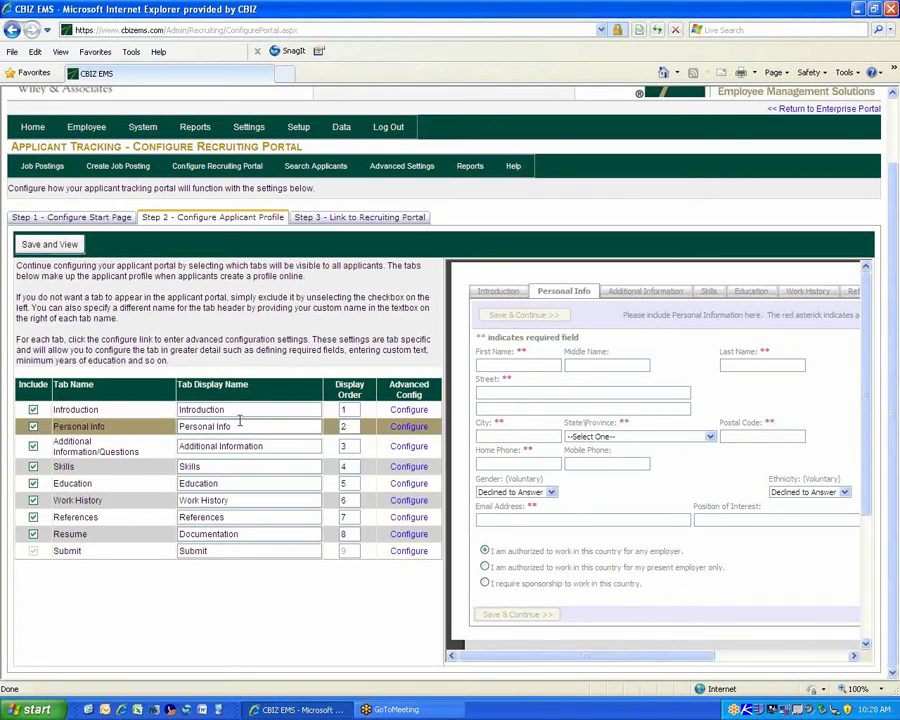
drag(296, 426, 165, 426)
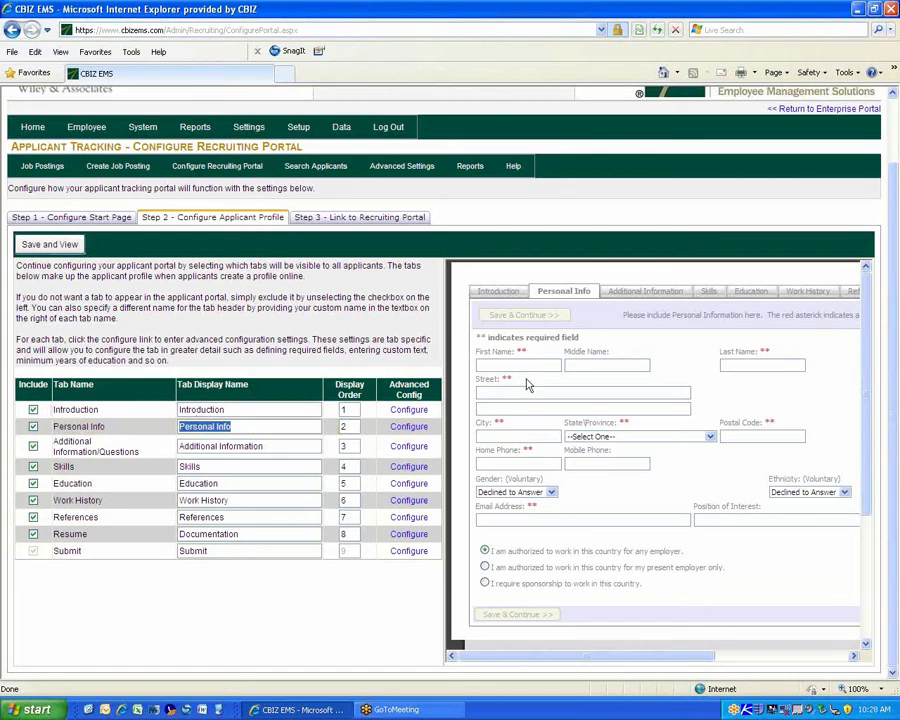
text(Dem)
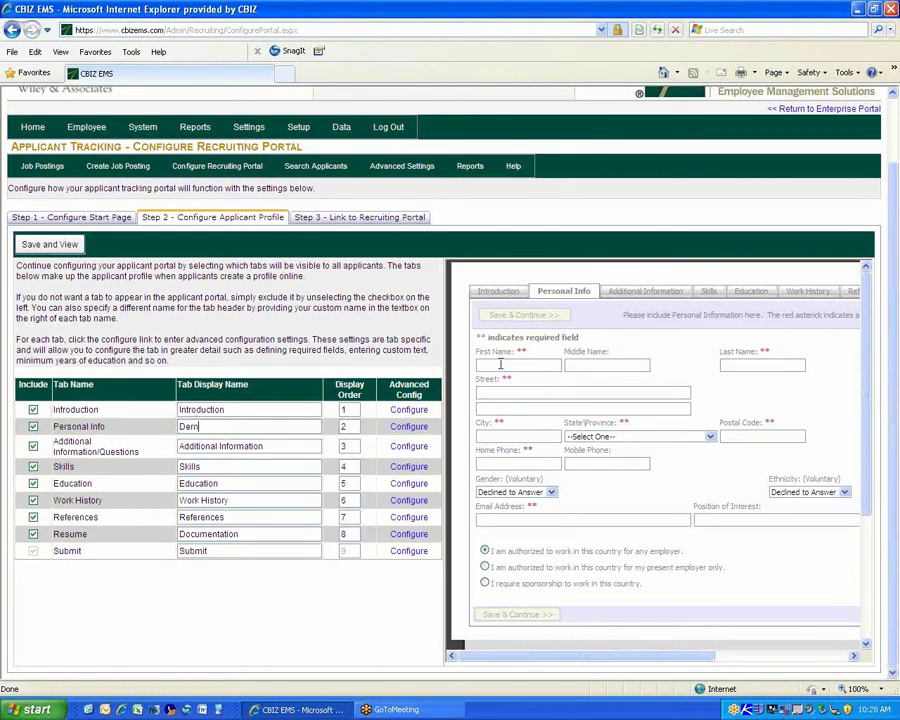
text(ographics)
- Examine the advanced configuration of the Introduction and Personal Info tabs, comparing the personal information options with the profile preview
click(421, 412)
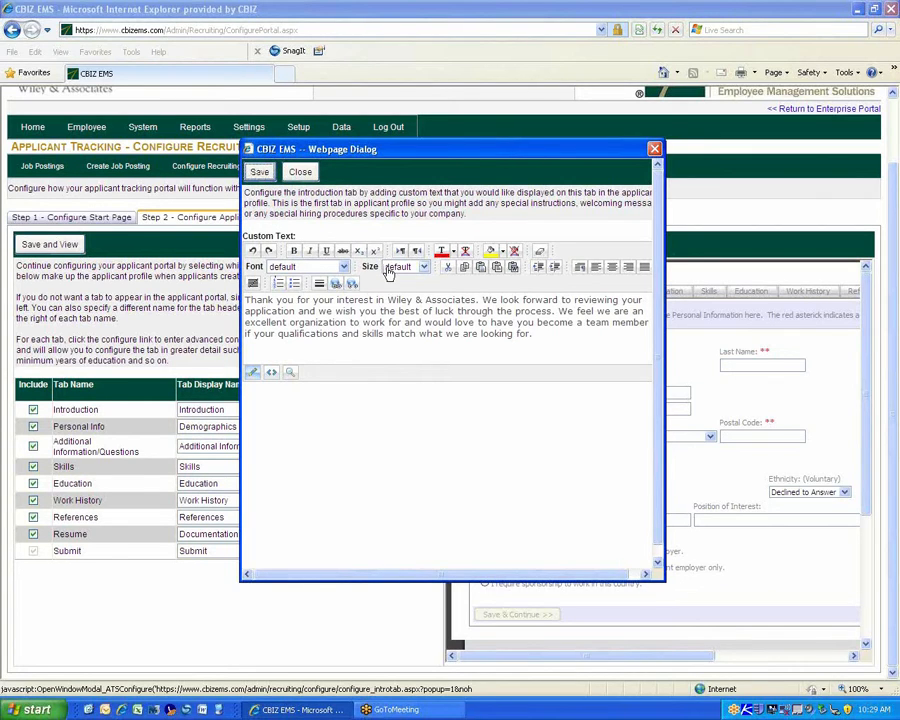
click(654, 148)
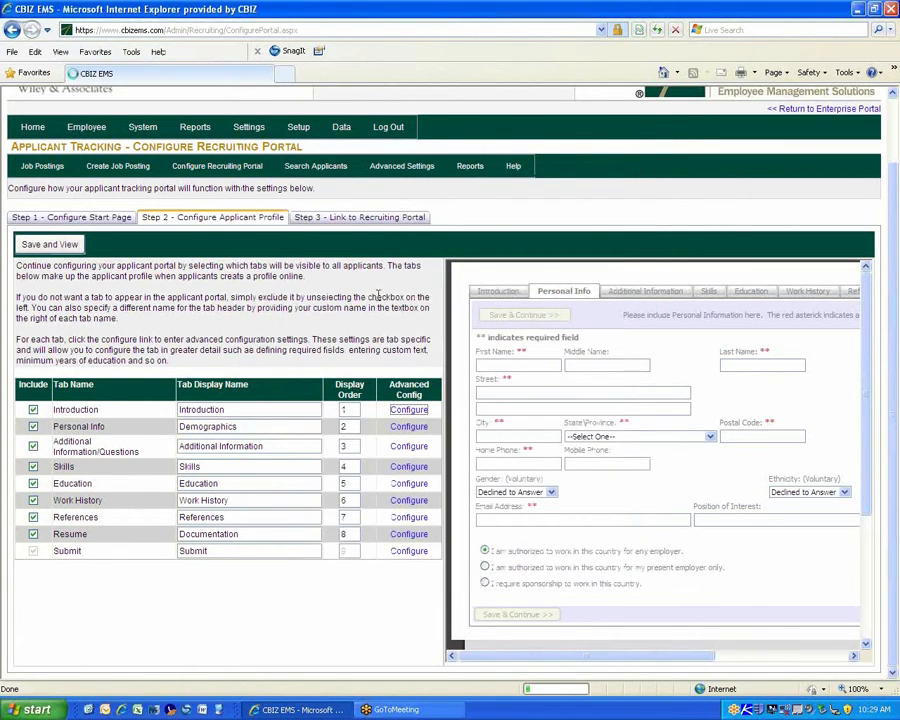
click(409, 427)
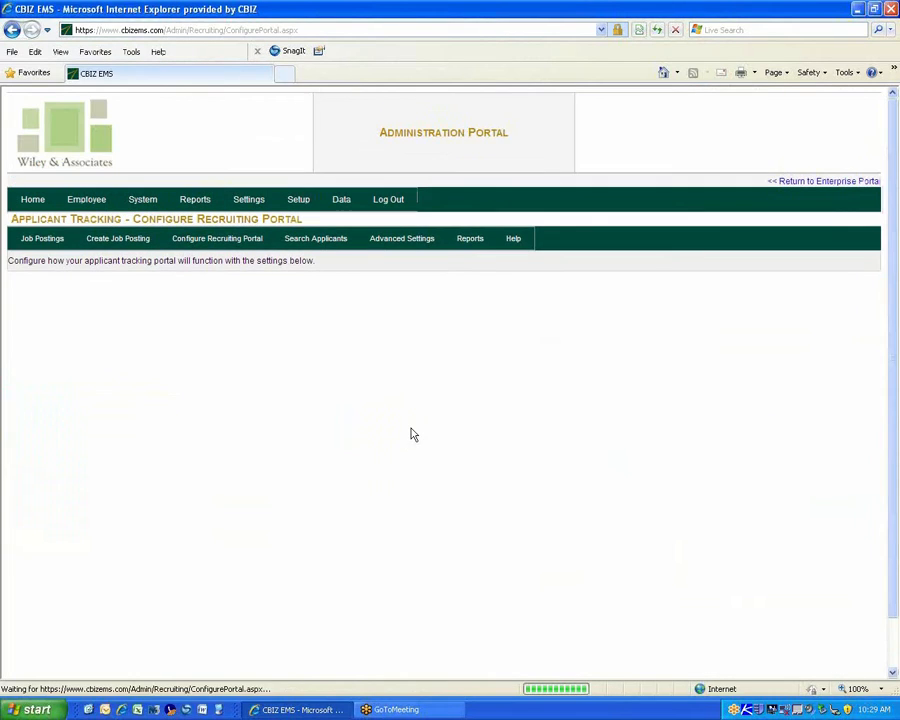
click(418, 504)
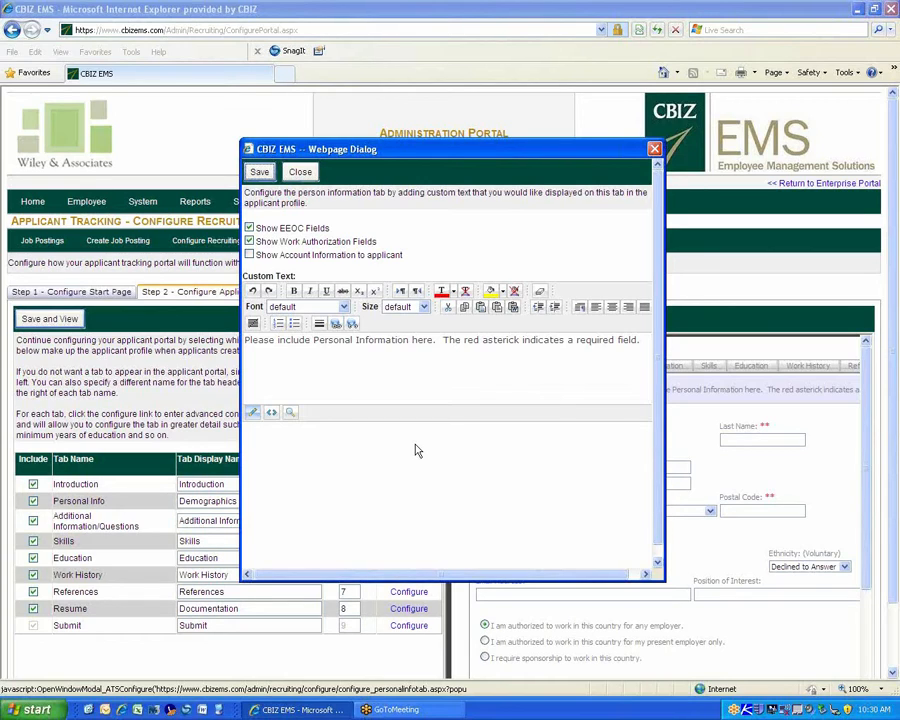
click(312, 368)
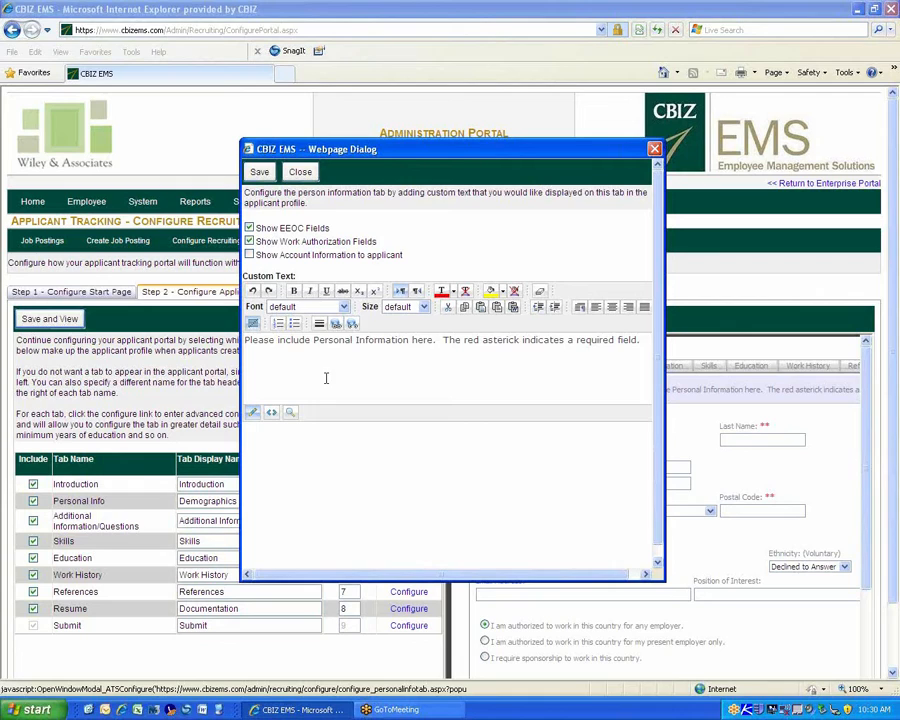
drag(455, 158, 225, 147)
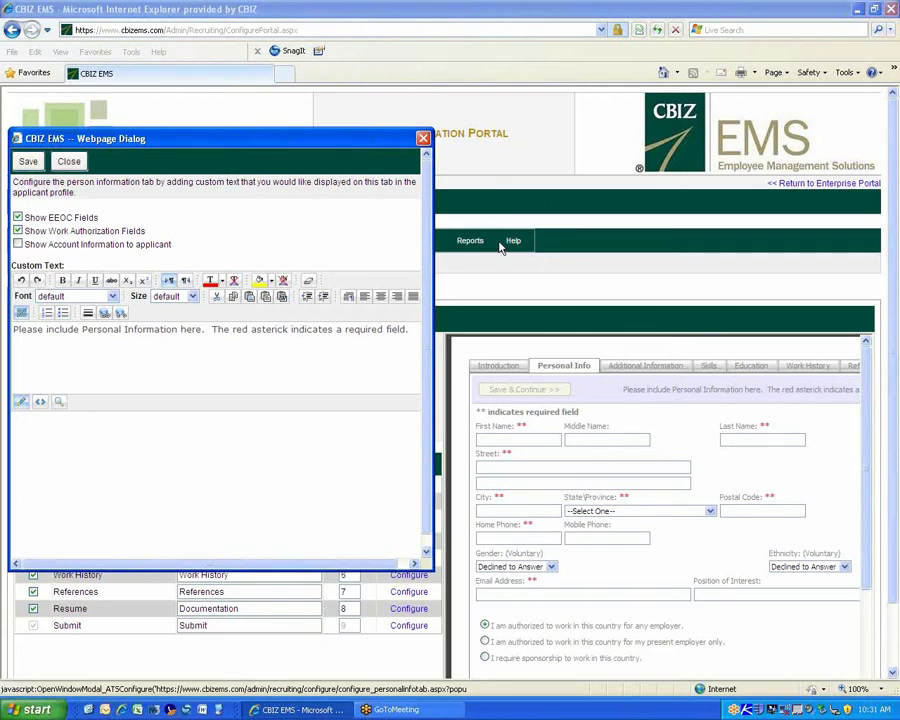
click(423, 137)
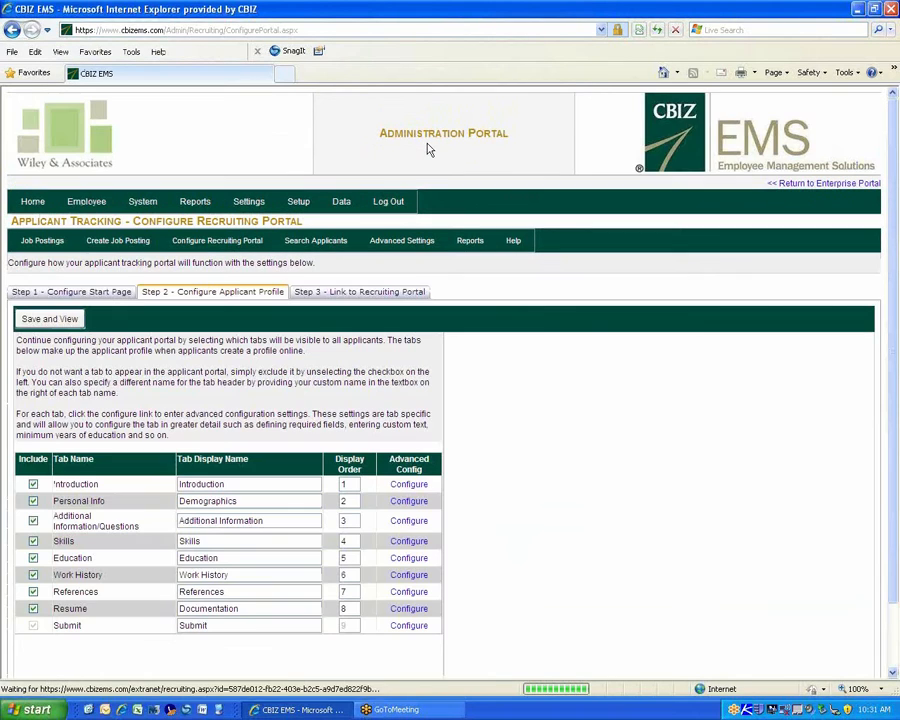
- Add the custom text "We would like to get to know you better." to the Additional Information tab and save it
click(406, 522)
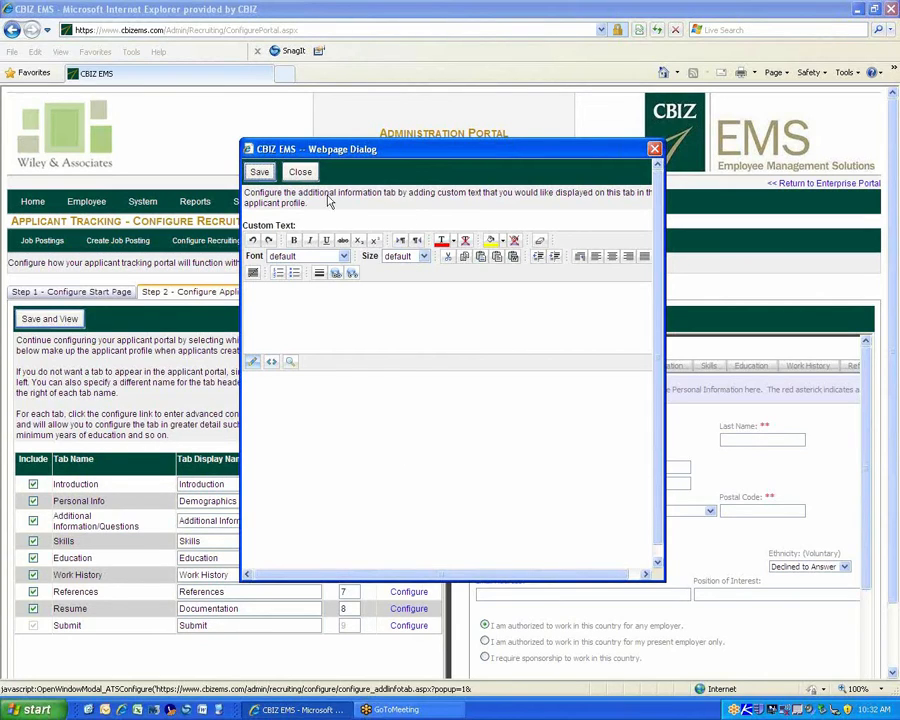
click(441, 323)
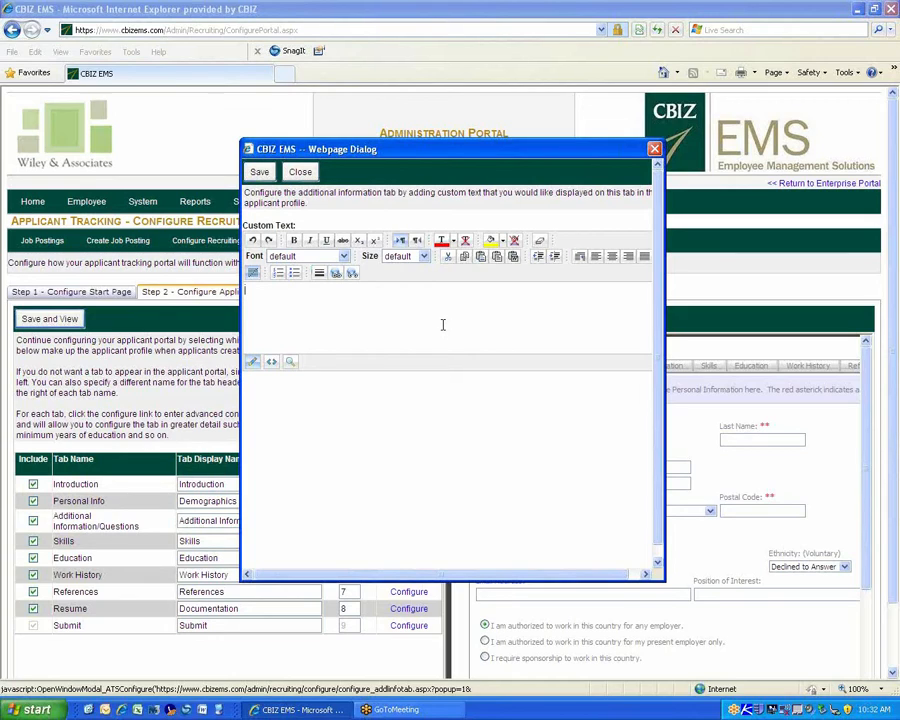
text(We would like to get to k)
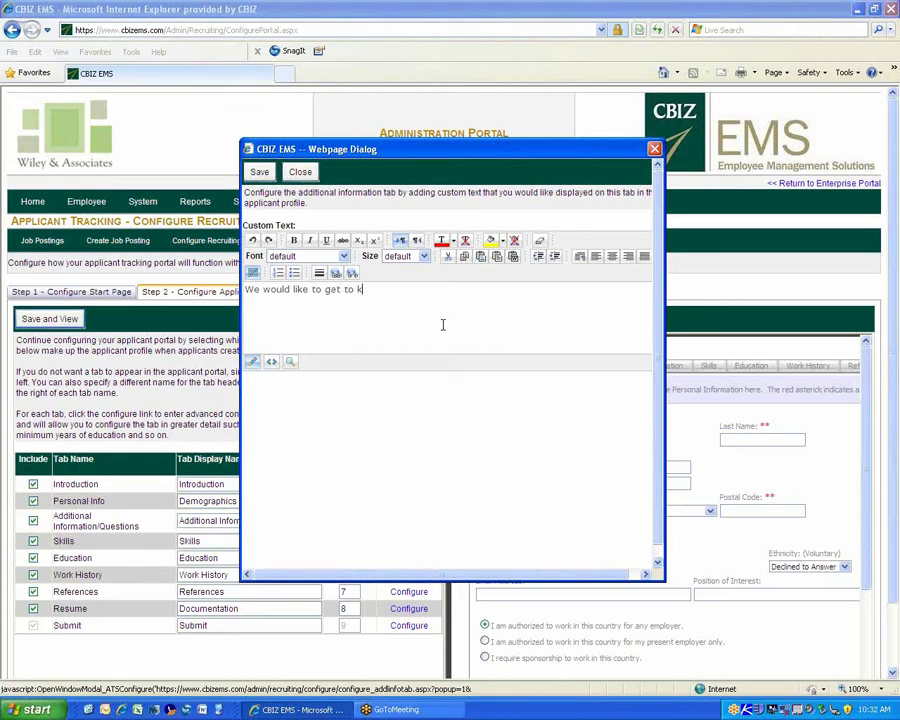
text(now you better.)
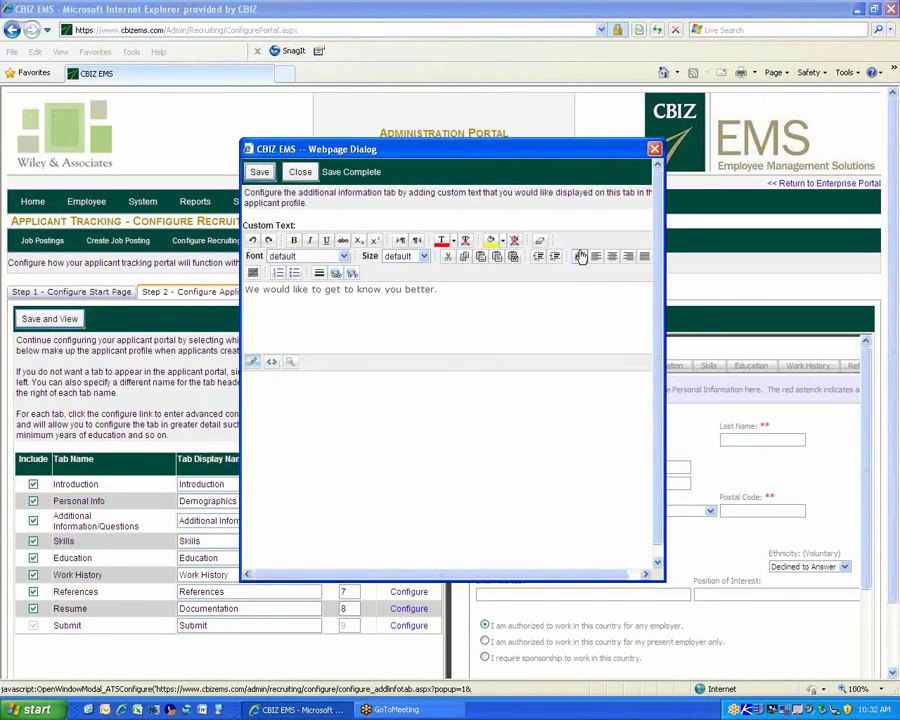
click(654, 149)
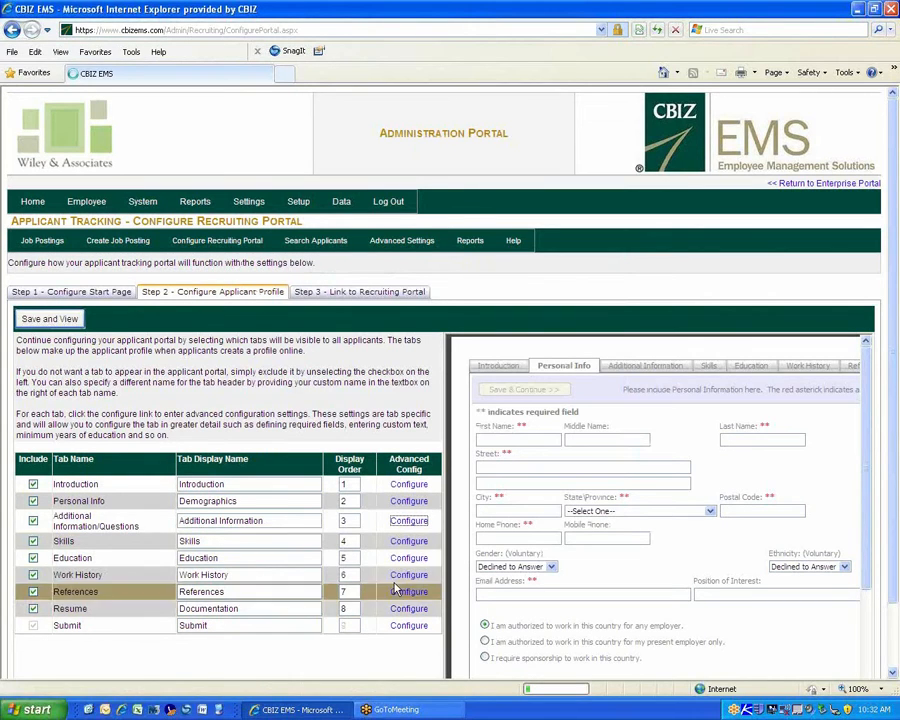
- Try the option requiring applicants to select skills in the Skills tab's configuration, clear it again and save
click(409, 545)
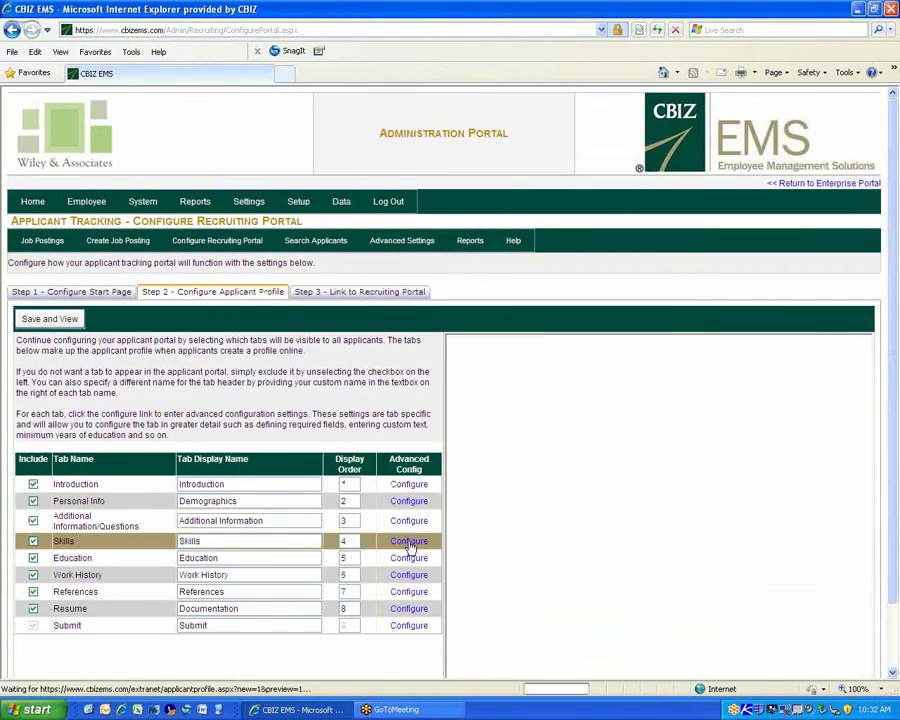
click(409, 542)
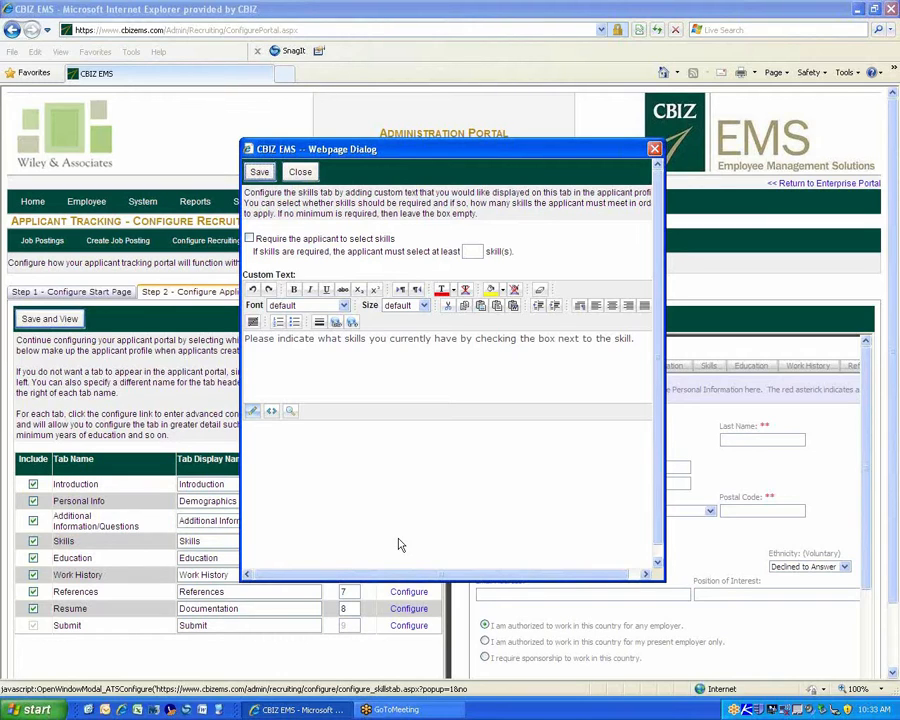
click(249, 239)
click(249, 238)
click(259, 172)
click(654, 150)
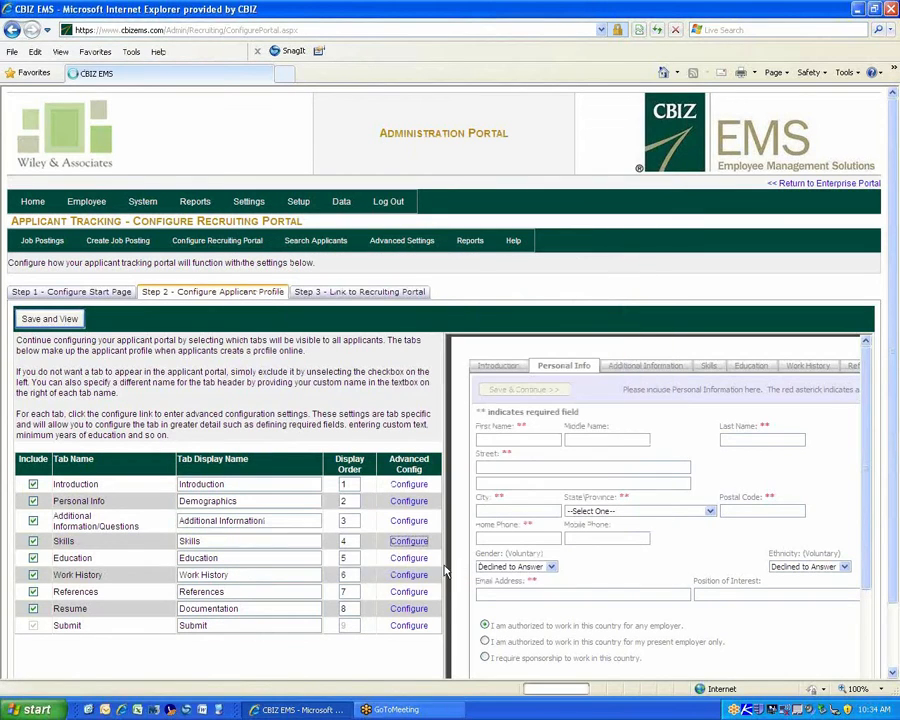
- Examine the entry requirements and custom text configured for the Education and Work History tabs
click(407, 560)
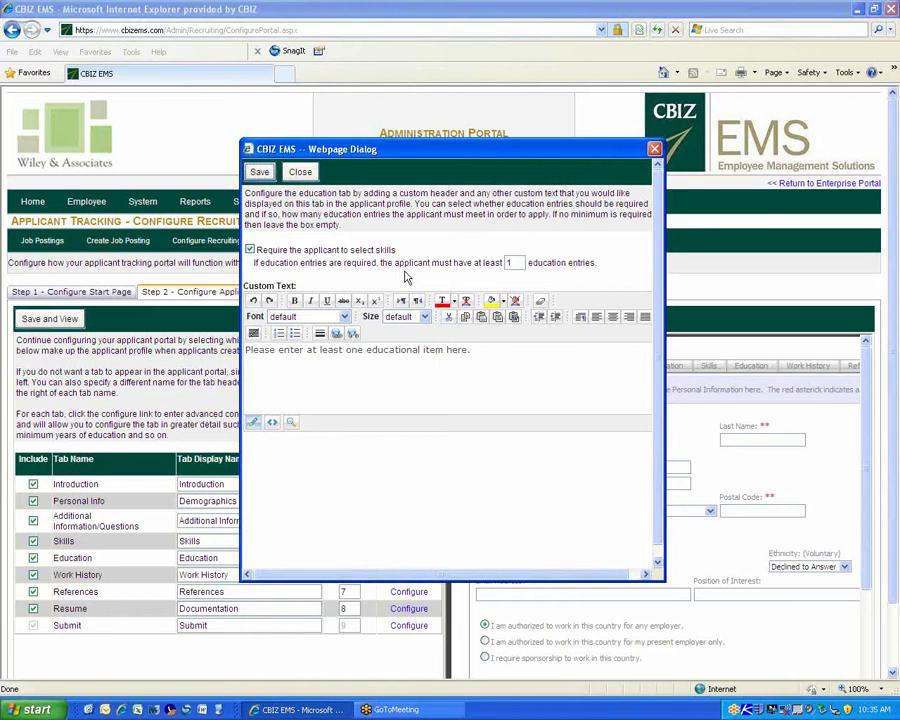
click(655, 150)
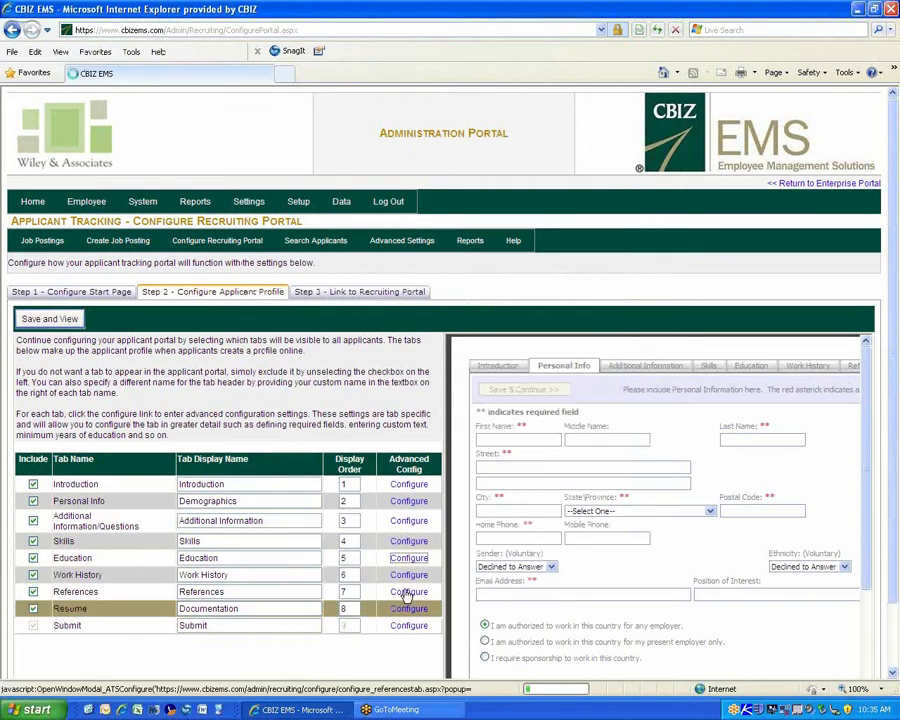
click(407, 583)
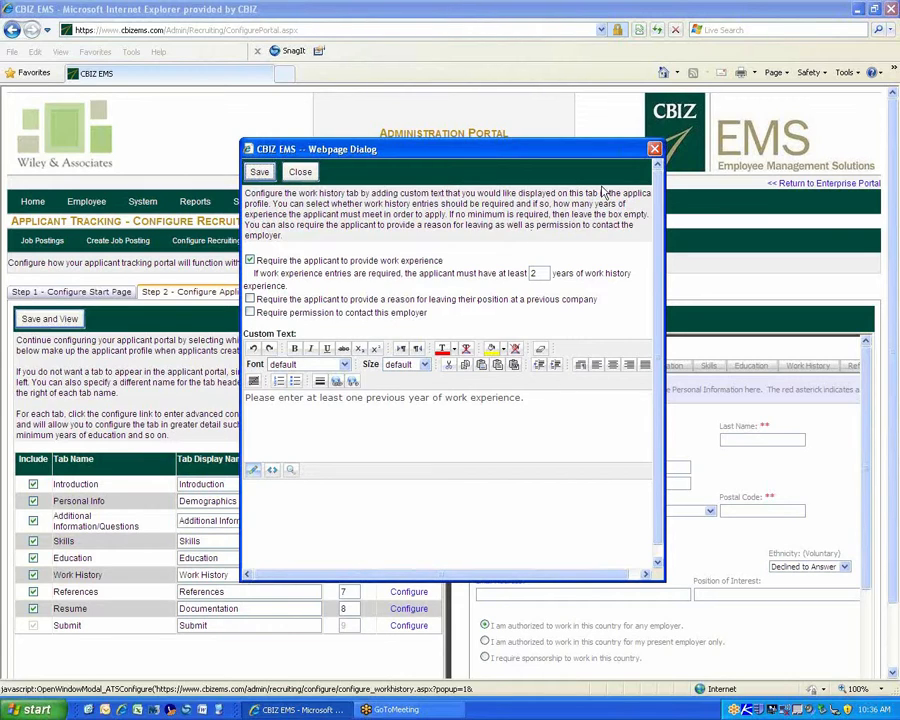
click(655, 149)
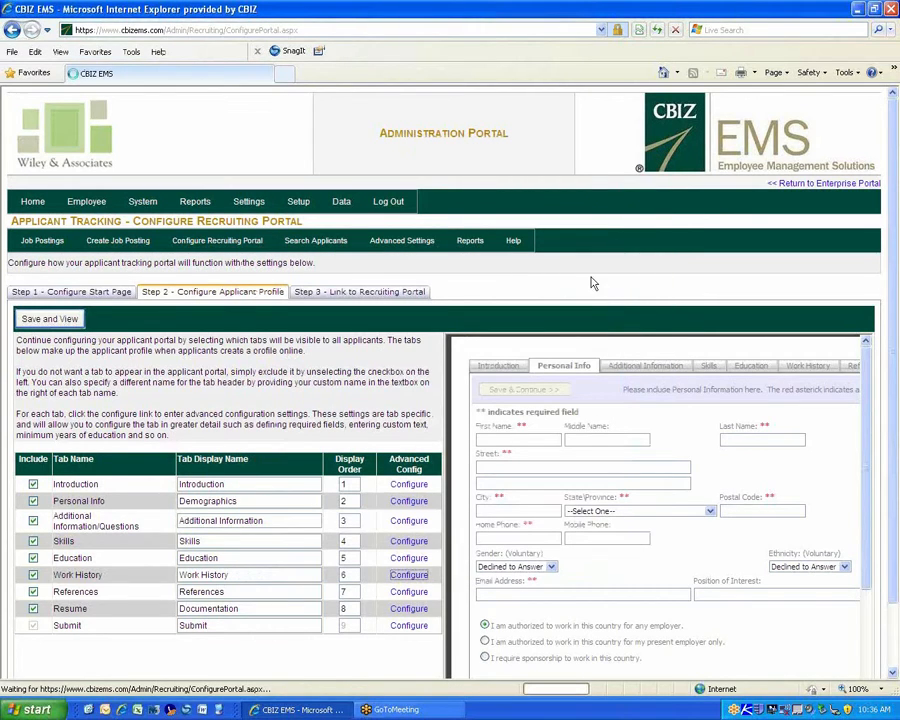
- Examine the advanced configuration of the References tab and the Resume tab's custom text
click(413, 593)
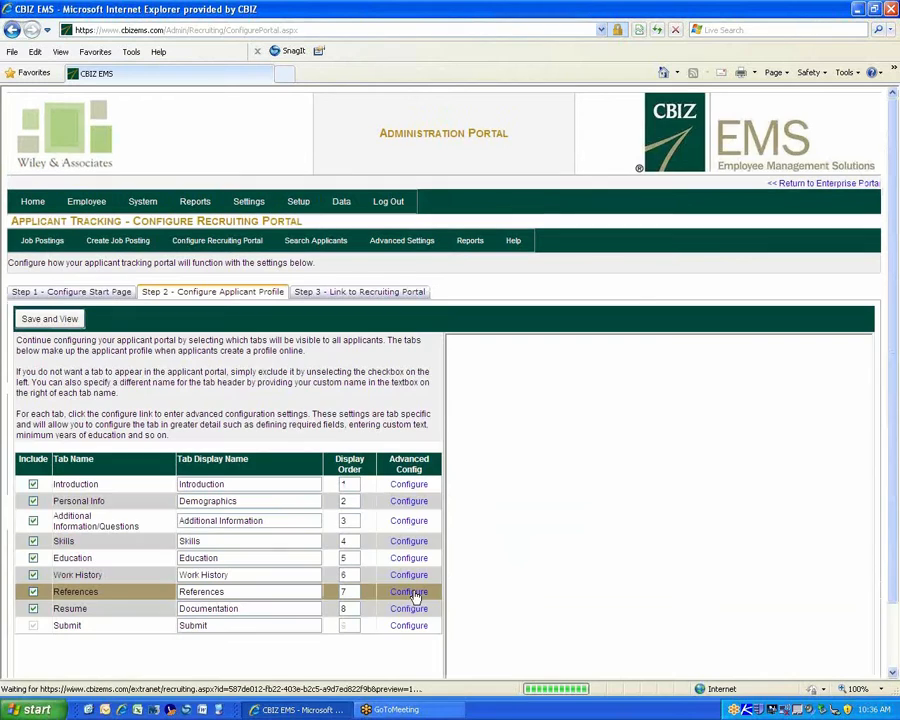
click(412, 592)
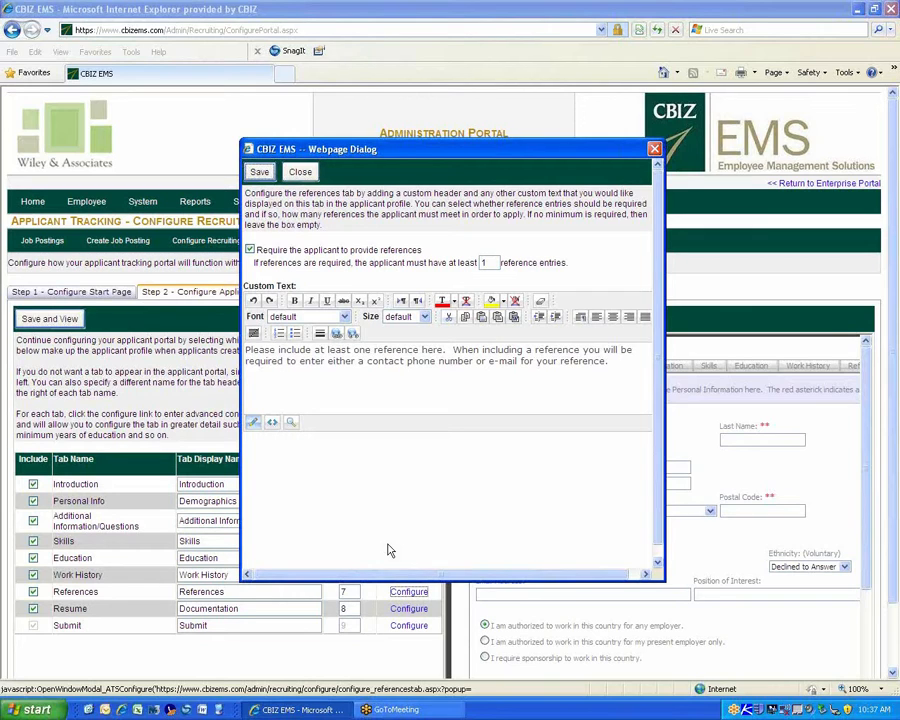
click(653, 149)
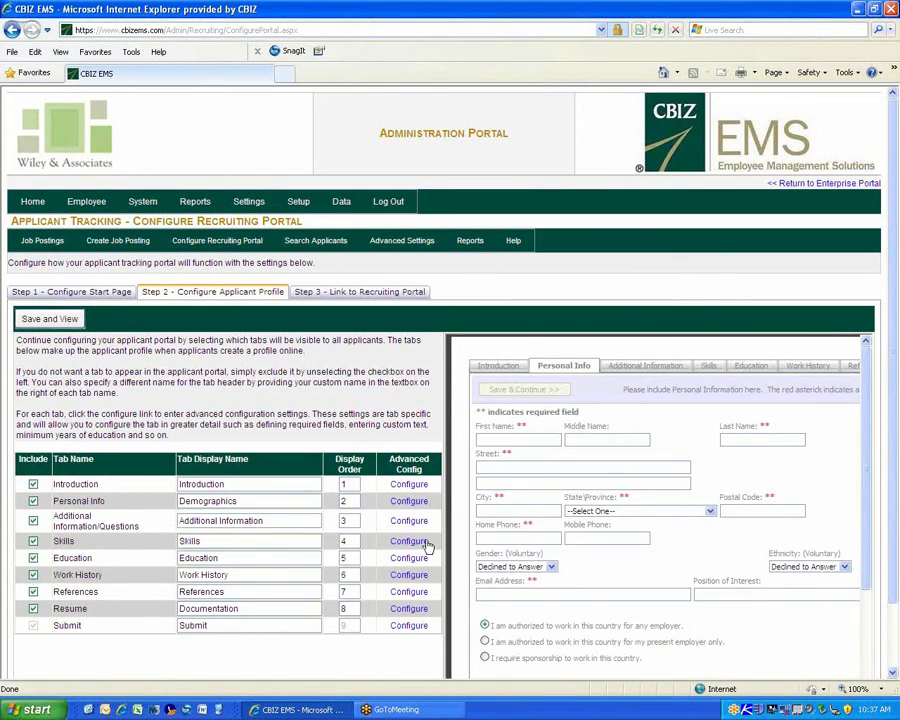
click(409, 609)
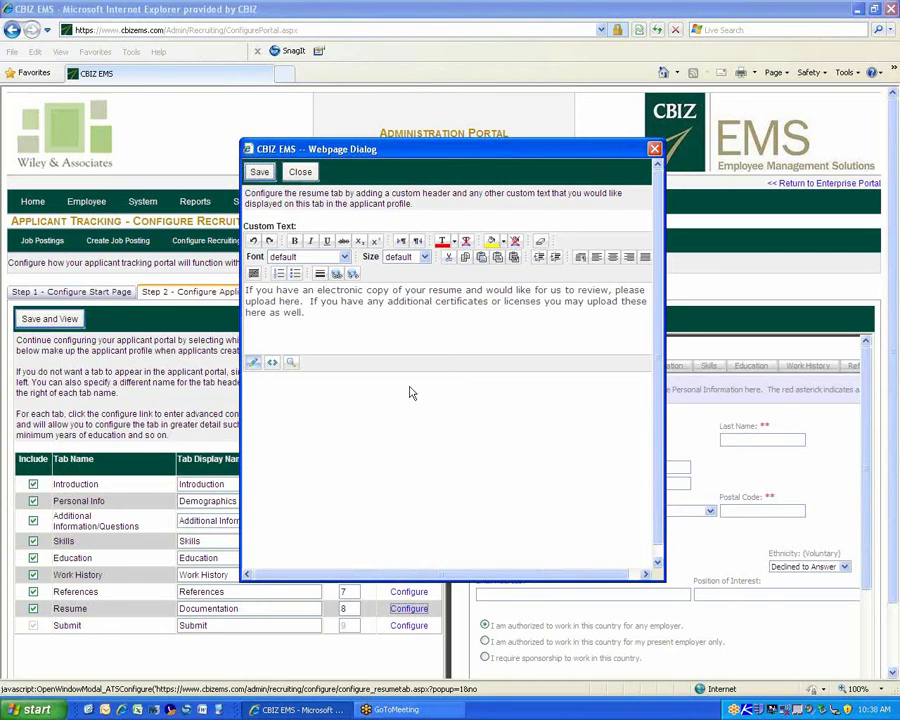
click(655, 149)
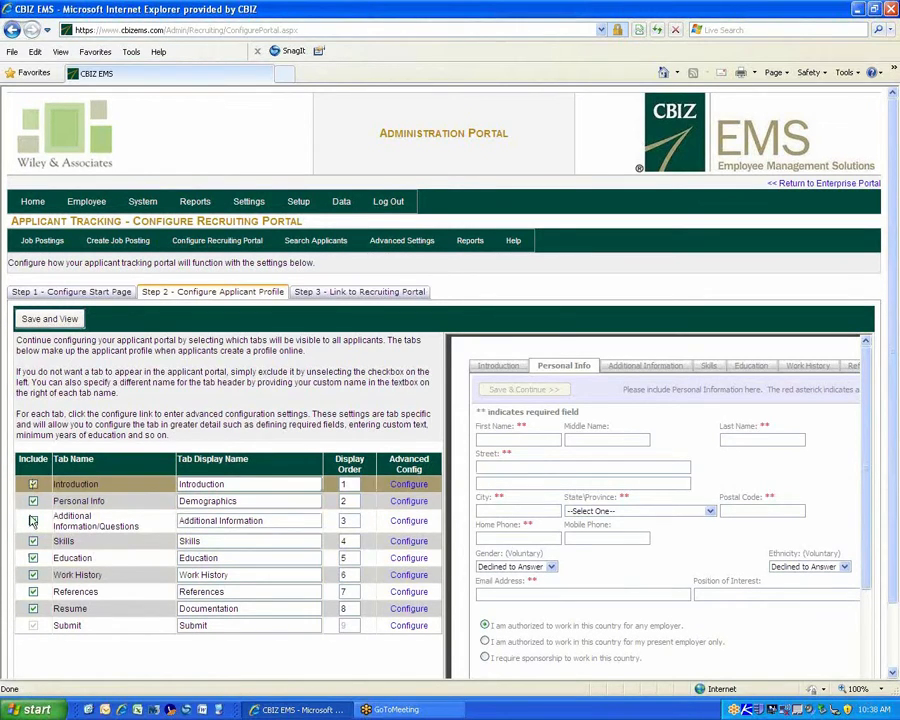
- View the recruiting portal's link and embed code, and highlight the full permalink
click(366, 292)
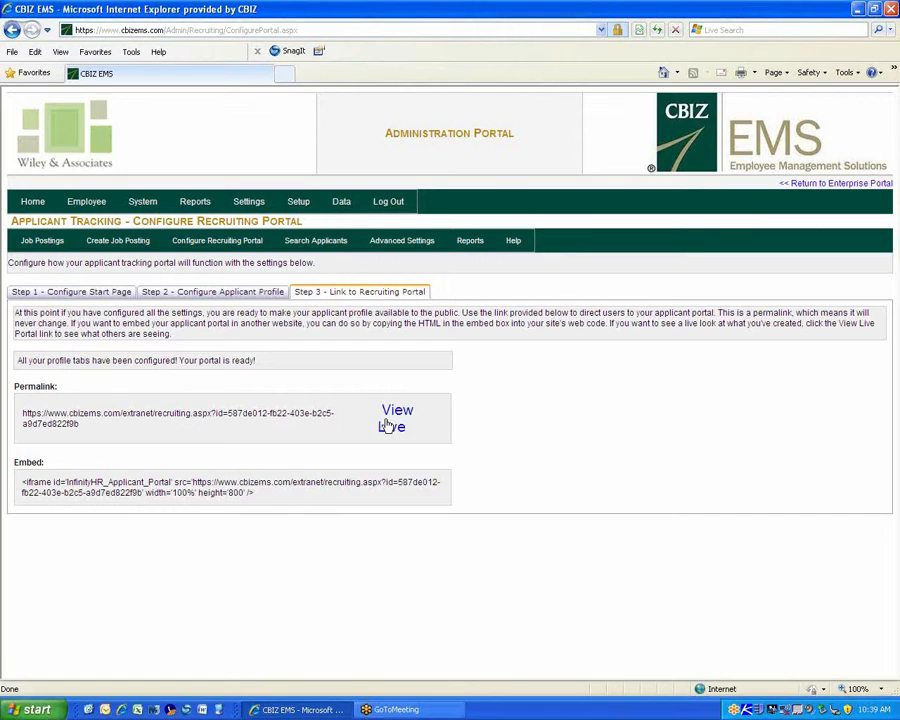
drag(80, 428, 22, 412)
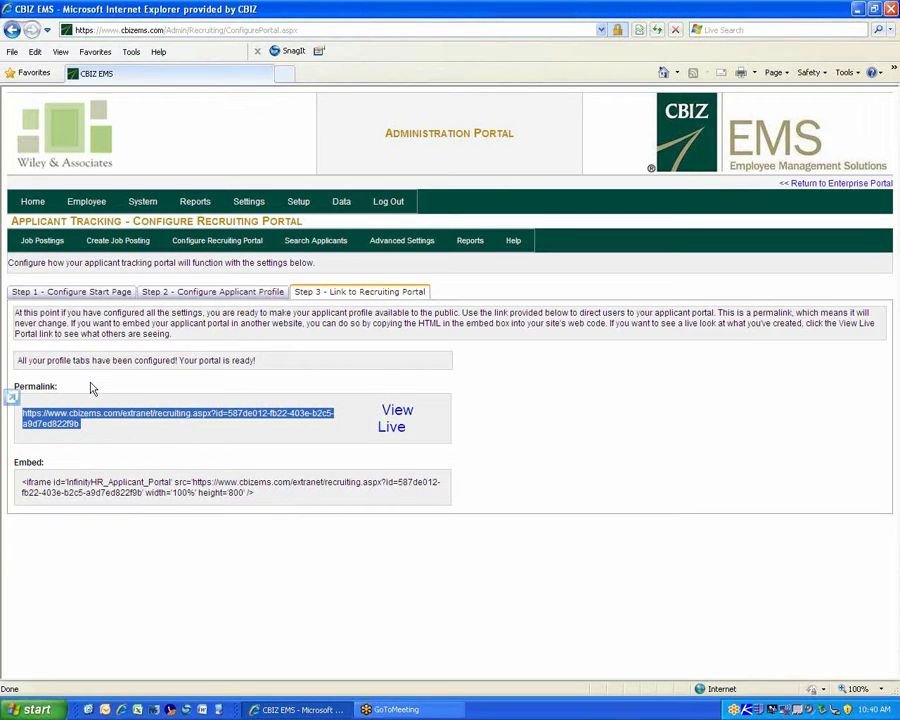
click(882, 41)
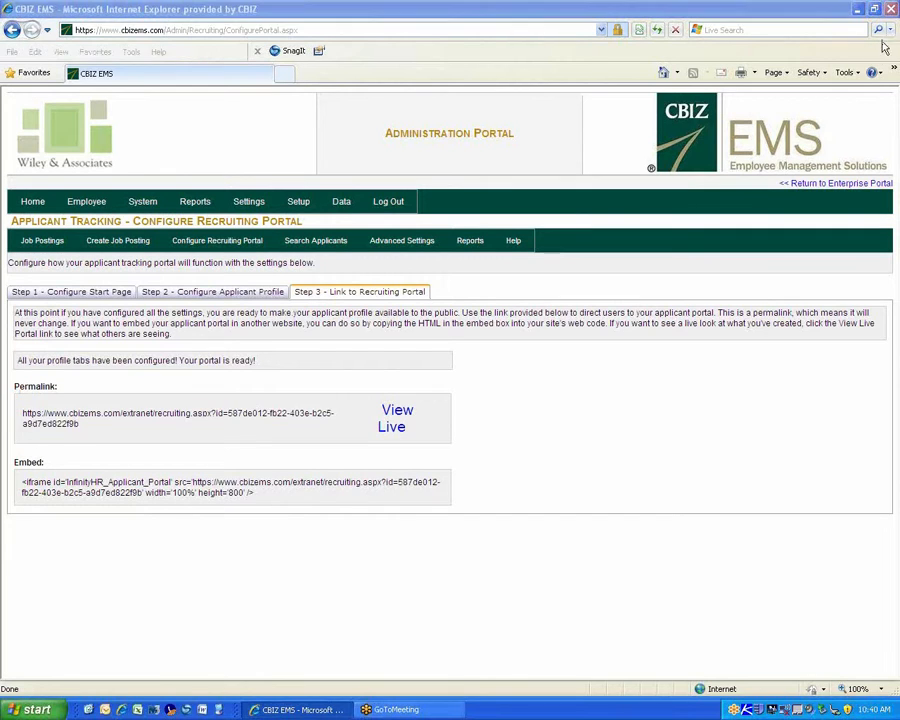